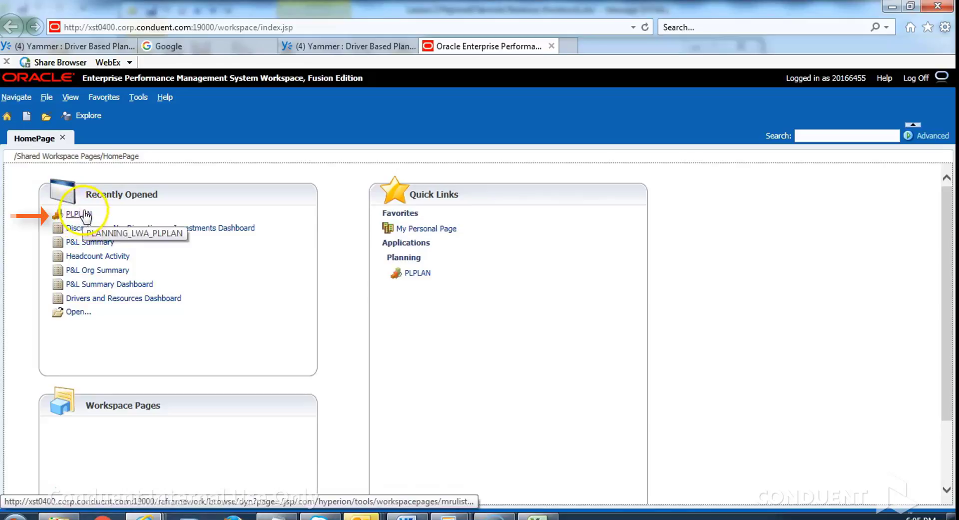
- Open the PLPLAN planning application from the workspace
click(17, 97)
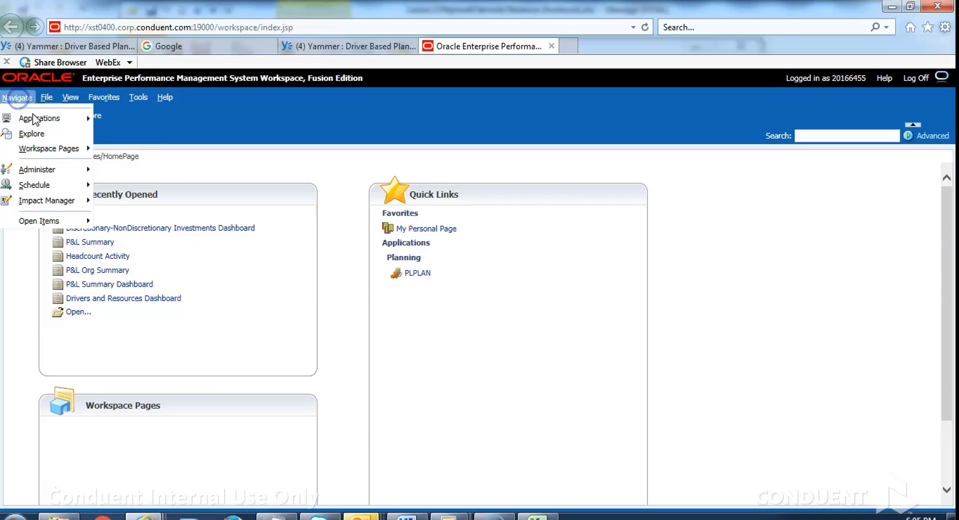
mouse_move(34, 119)
click(131, 118)
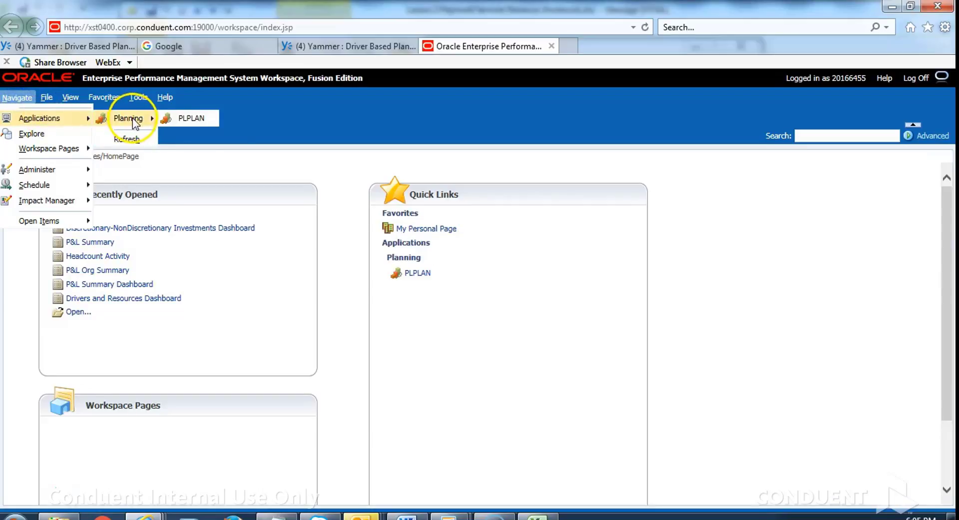
click(211, 121)
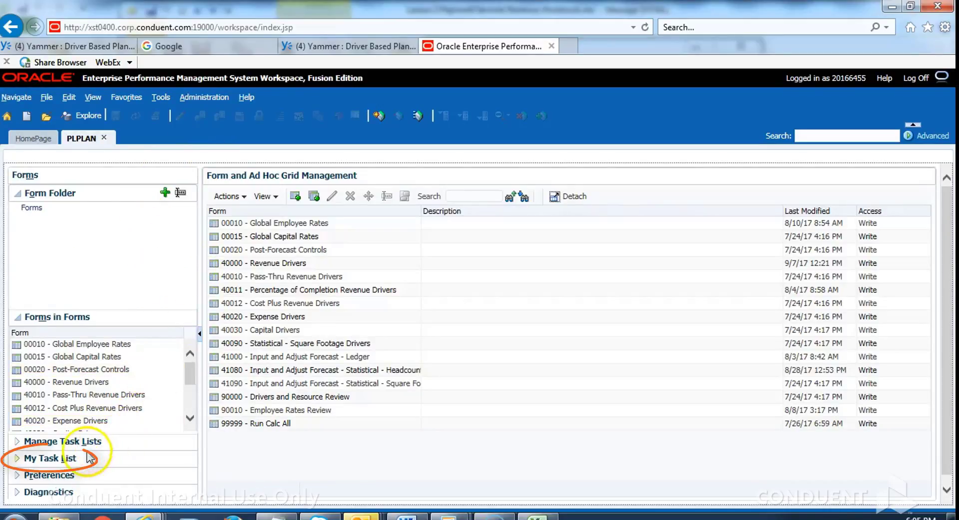
- Open the Create (or) Modify Revenue Forecast Drivers task in My Task List, under User Process, Run a Forecast, Standard Ledger Drivers and Results
click(19, 460)
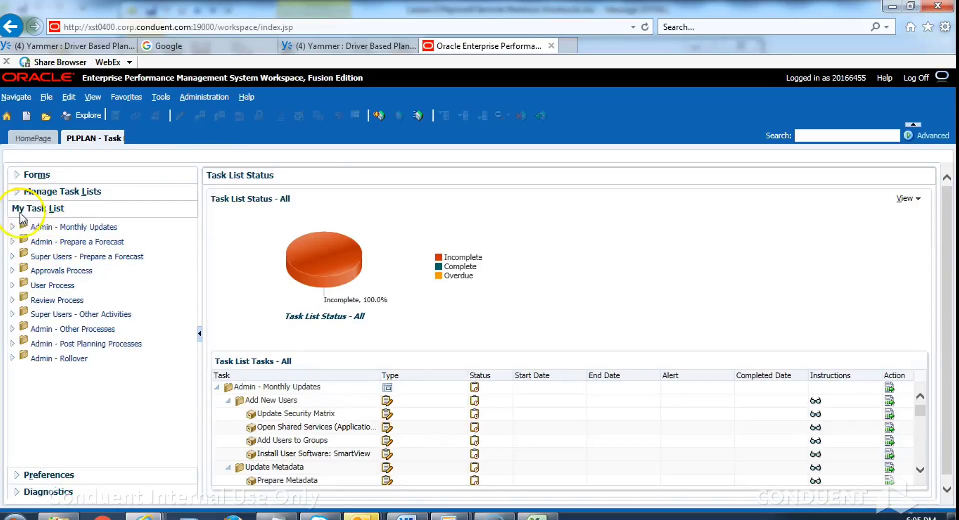
click(21, 285)
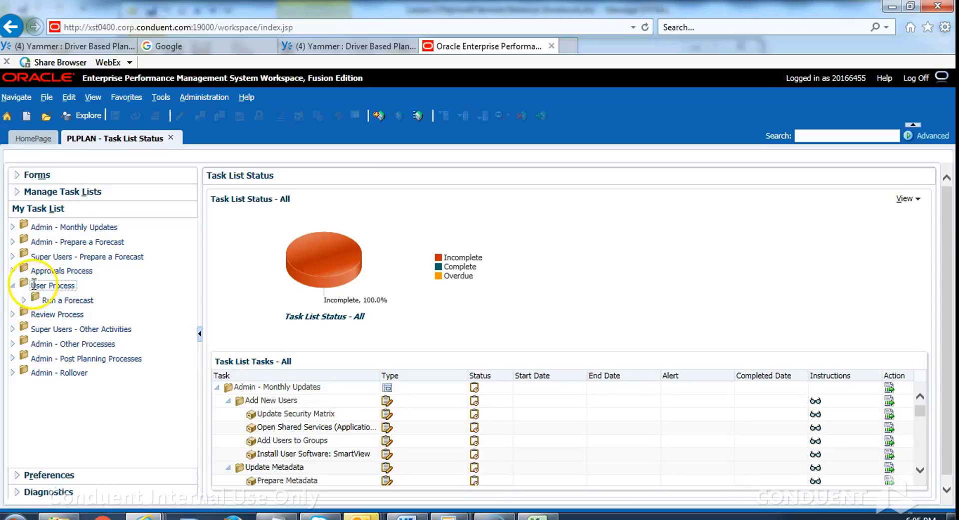
click(37, 285)
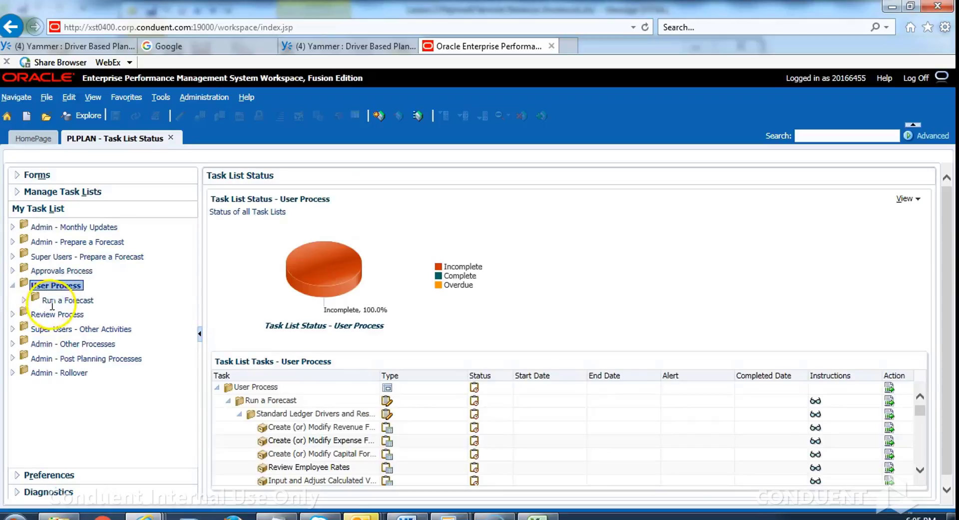
click(23, 300)
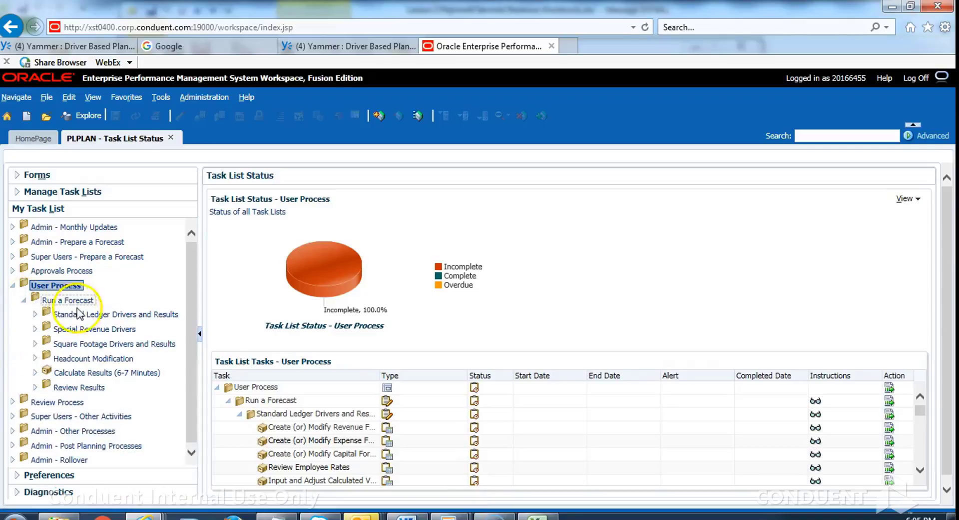
click(34, 313)
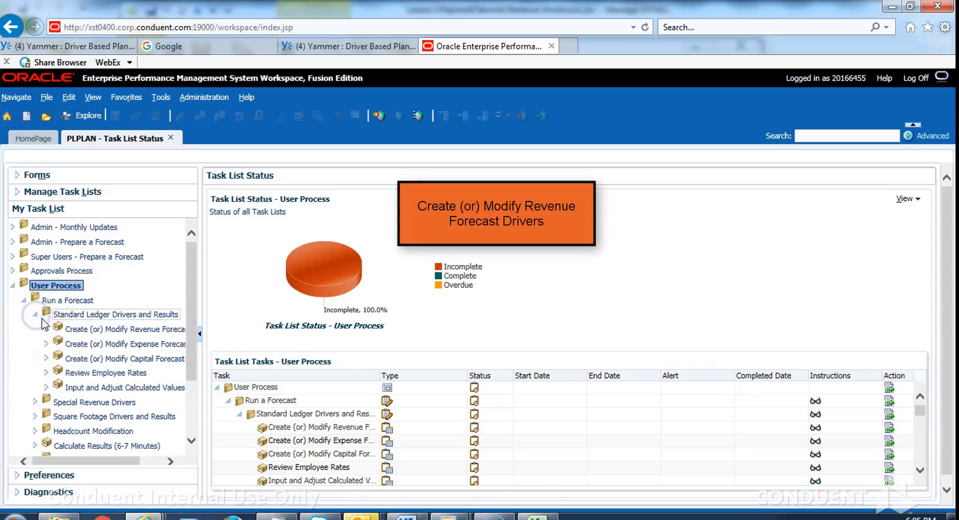
click(135, 330)
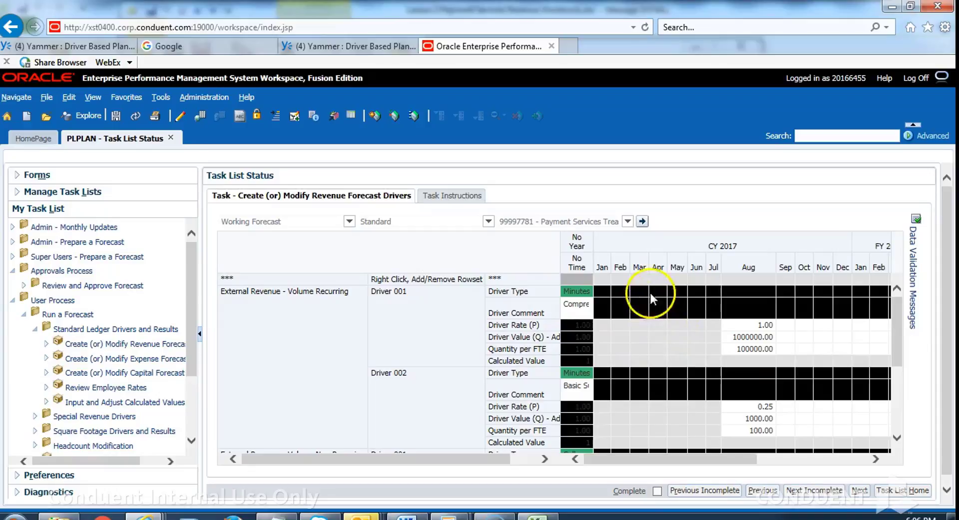
- Search the page members for "child support" and load the form for 99997775 - Payment Services Child Support Solutions Services Rev and Cost
mouse_move(545, 267)
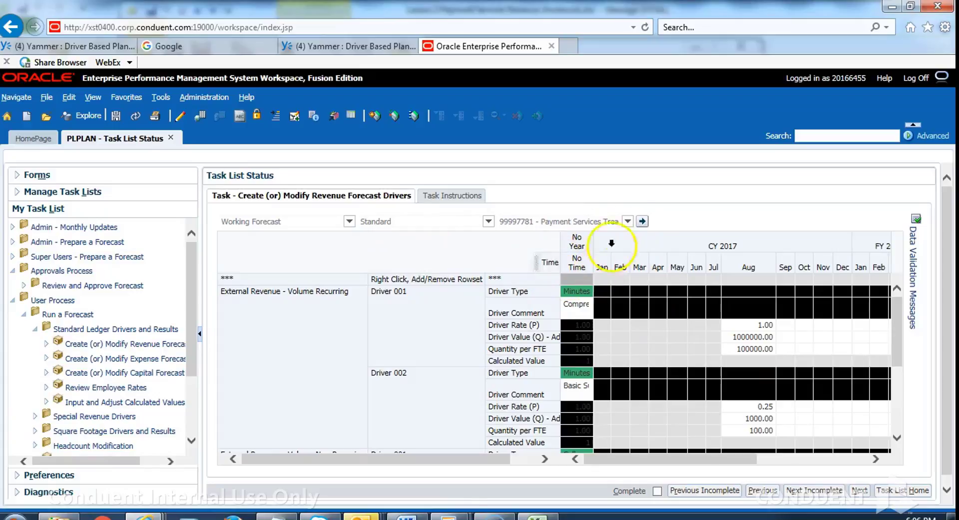
click(628, 223)
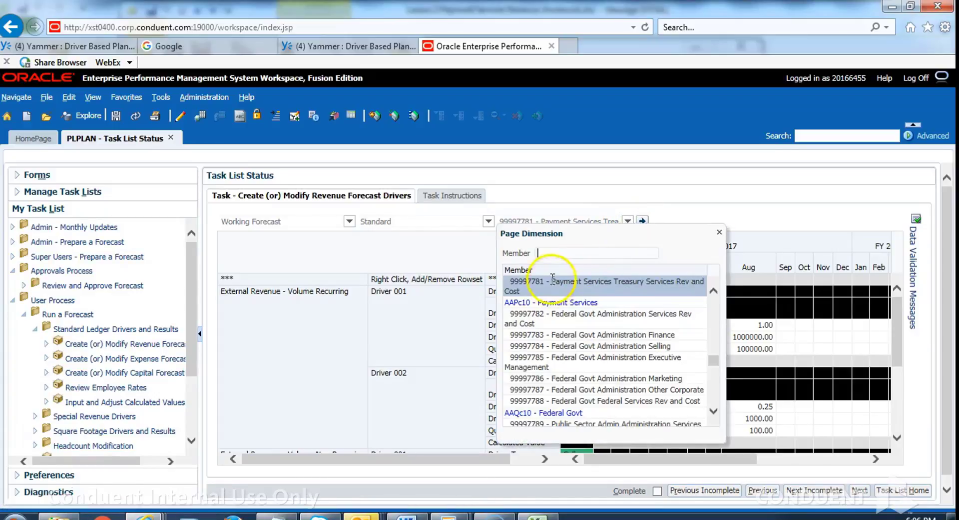
click(559, 253)
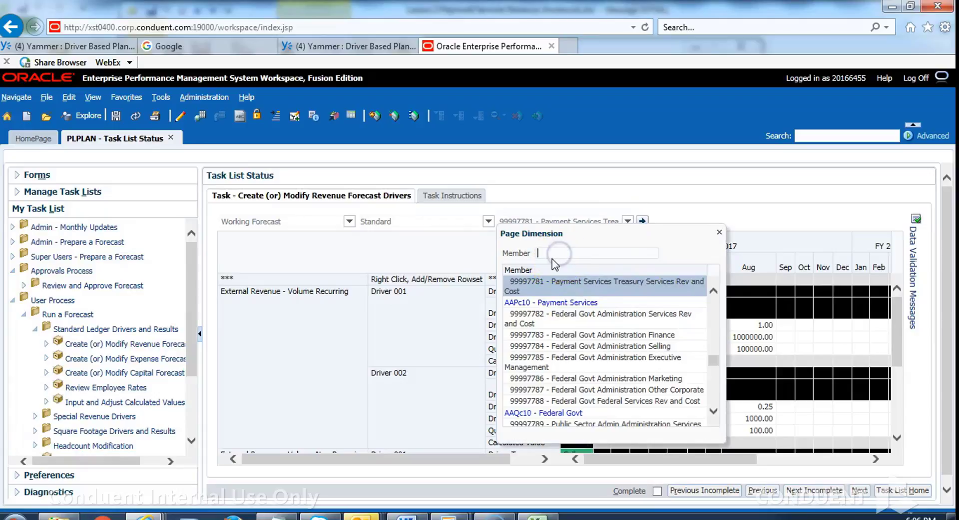
text(child)
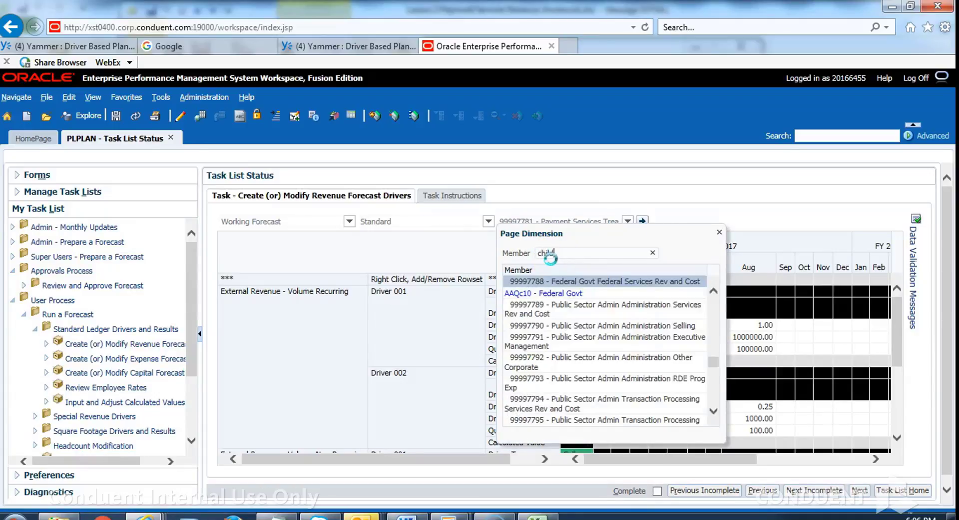
text( support)
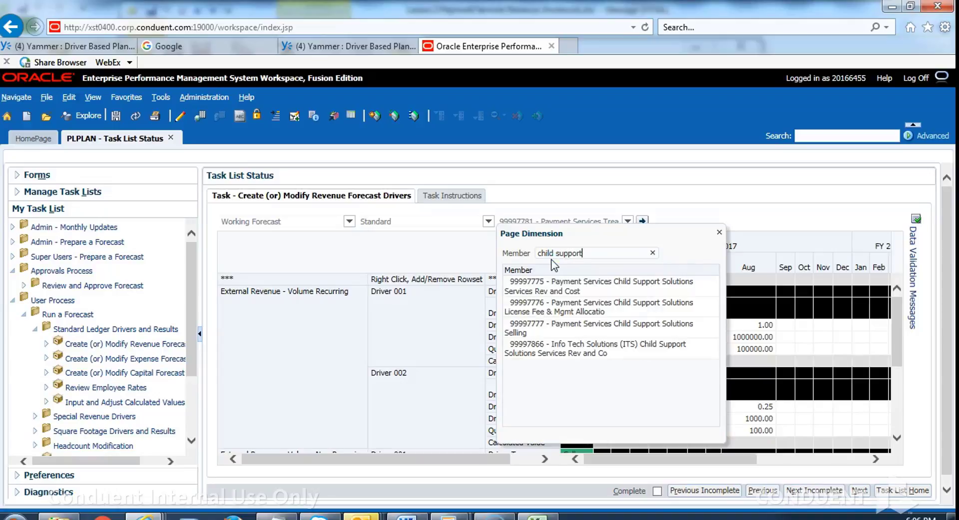
click(577, 294)
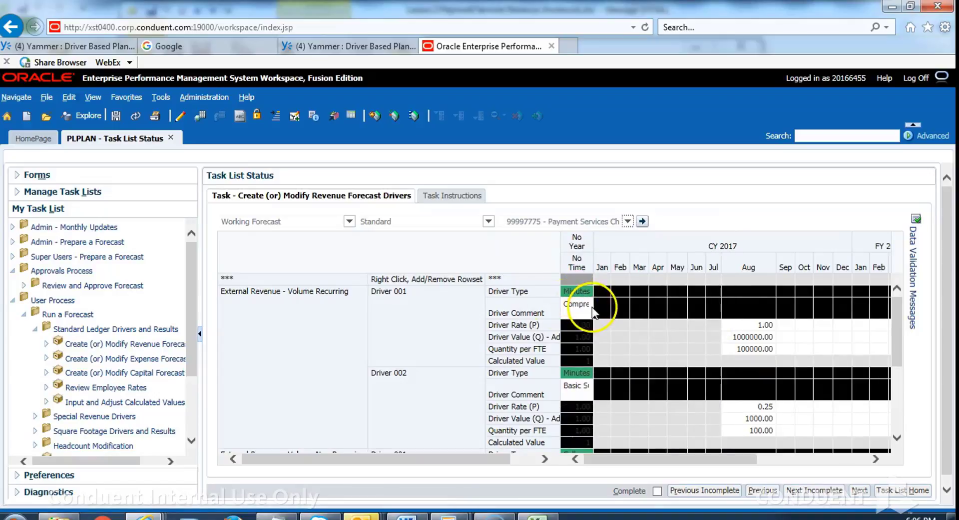
click(642, 223)
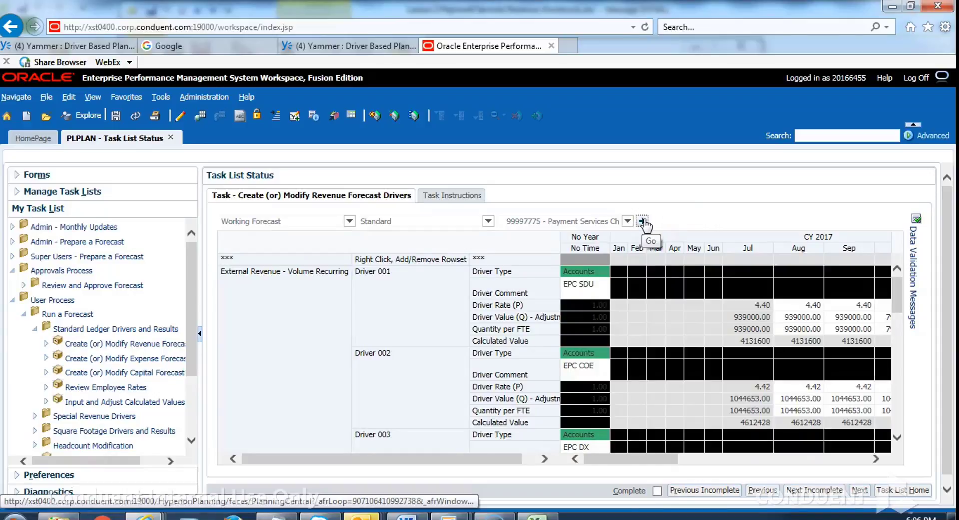
- Review the existing driver rowsets listed under External Revenue - Volume Recurring
click(270, 306)
click(427, 323)
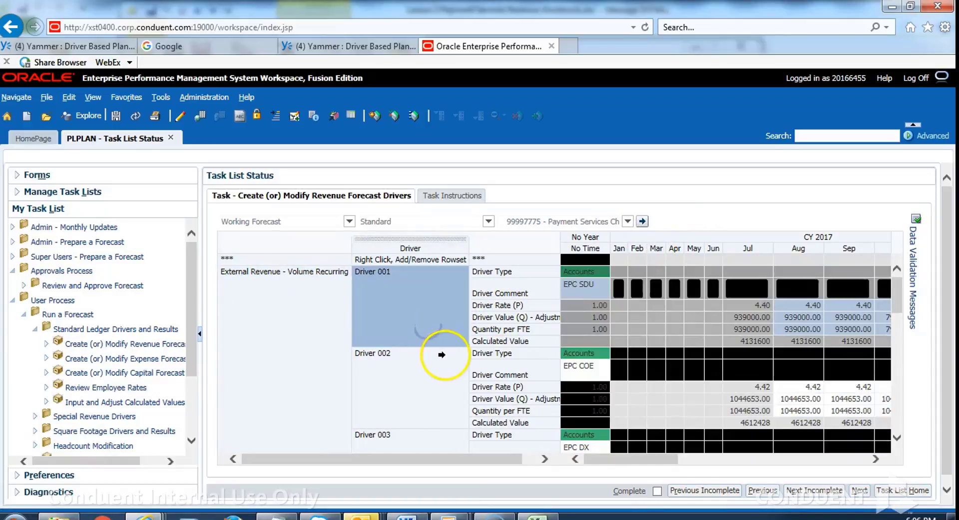
scroll(441, 355, down, 4)
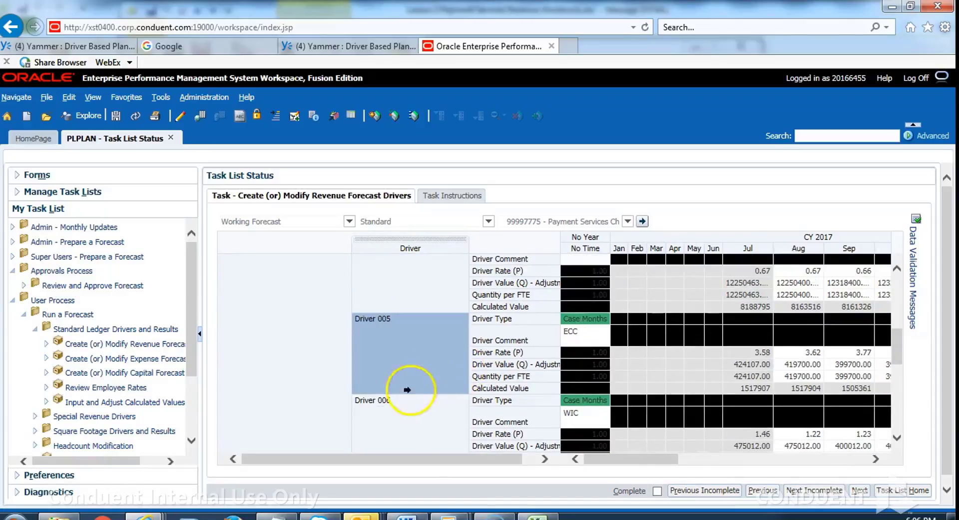
click(400, 430)
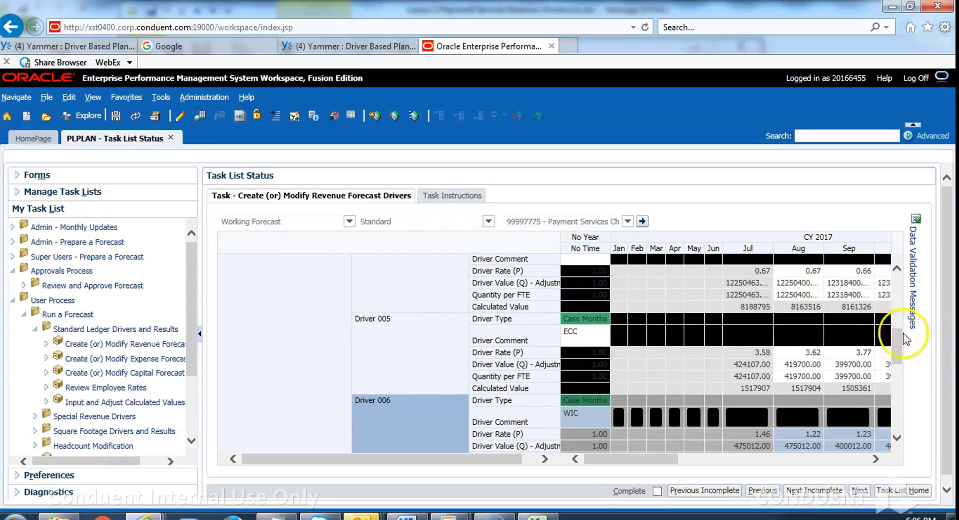
drag(895, 332, 893, 268)
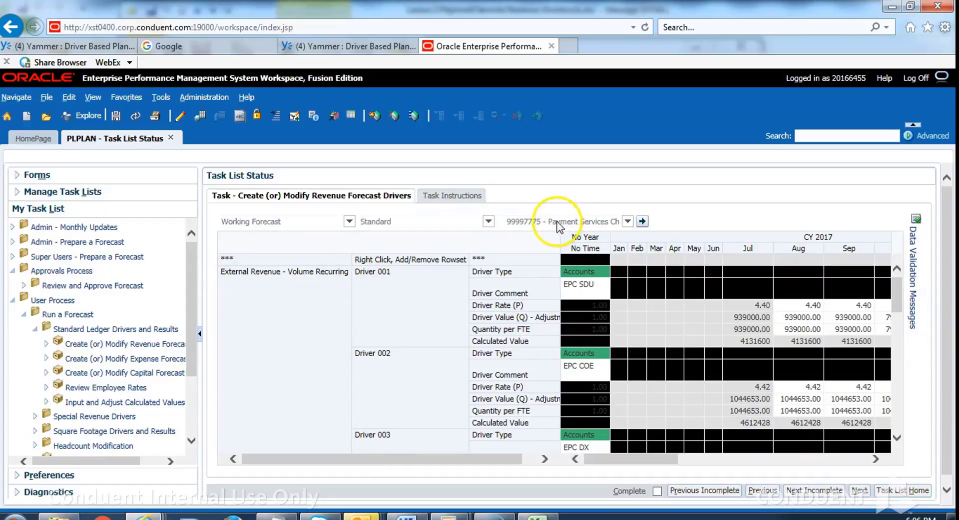
- Start adding a rowset to the form and choose External Revenue - Volume Non-Recurring as its Account member
click(390, 259)
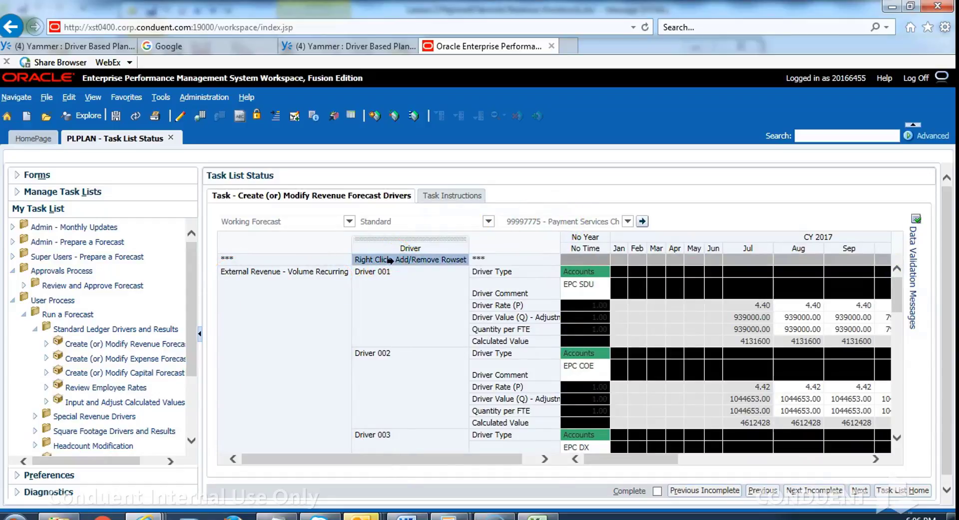
right_click(389, 259)
click(432, 280)
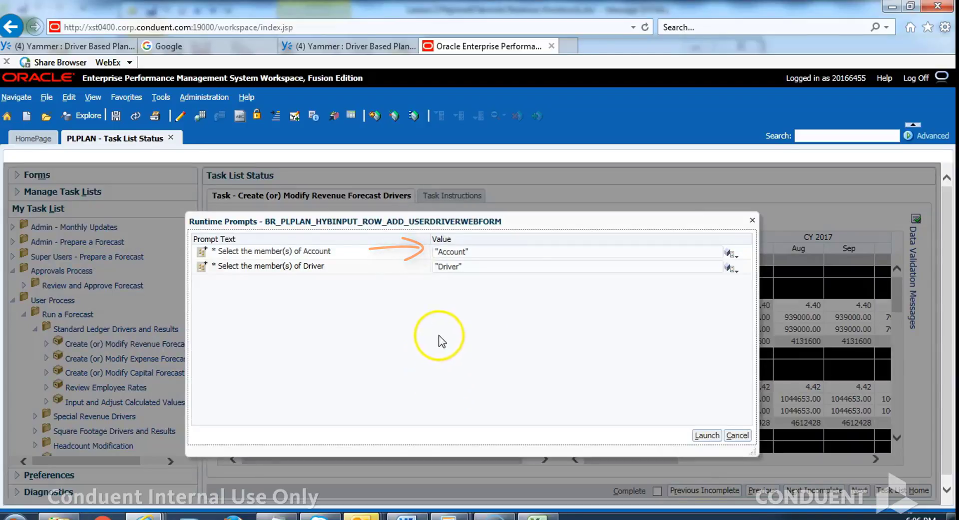
click(729, 253)
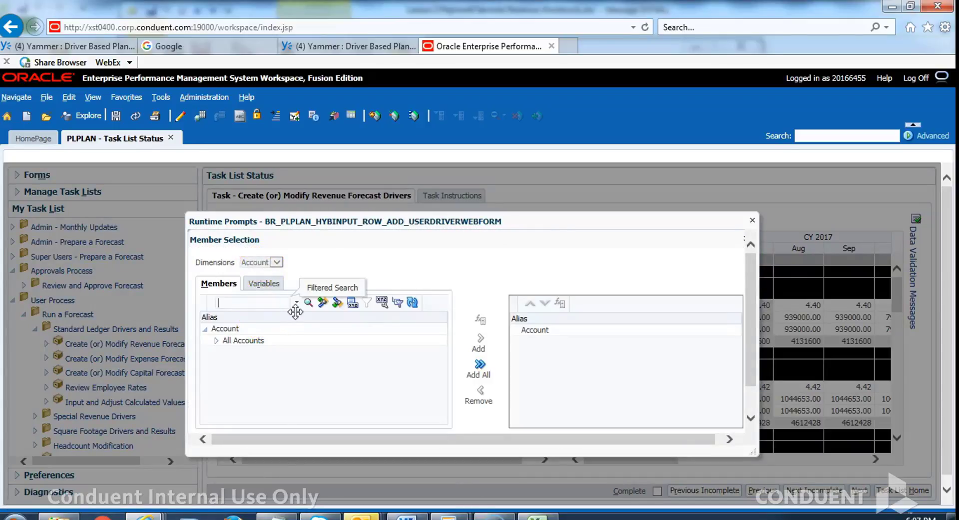
key(Return)
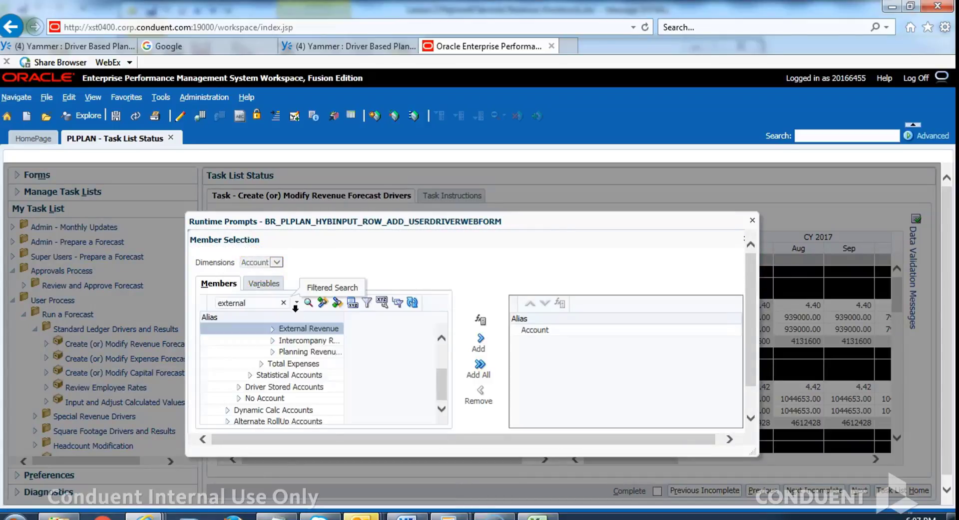
click(273, 328)
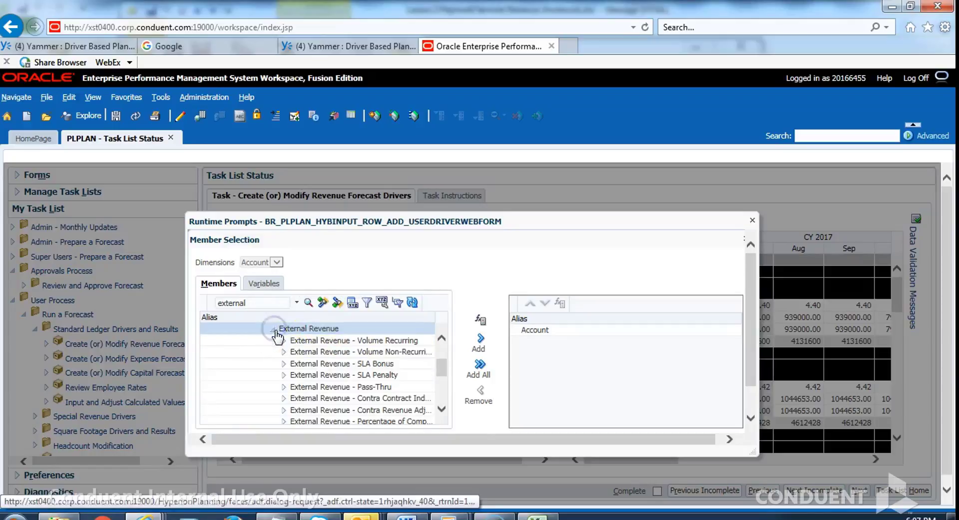
click(297, 351)
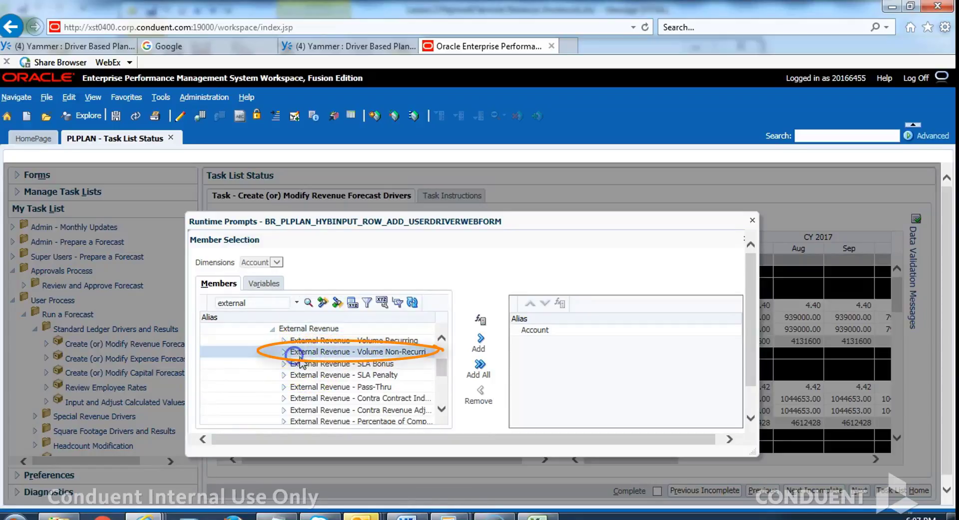
click(486, 340)
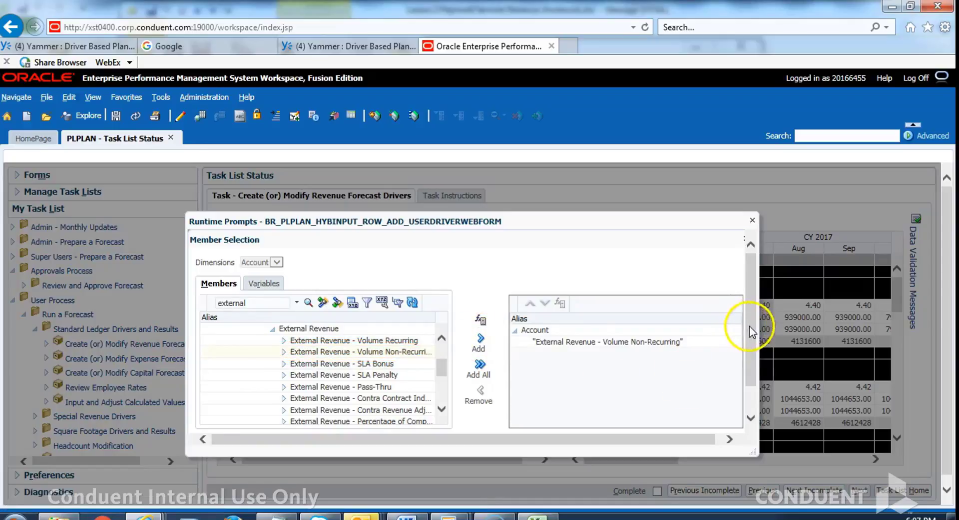
scroll(749, 325, down, 2)
click(706, 409)
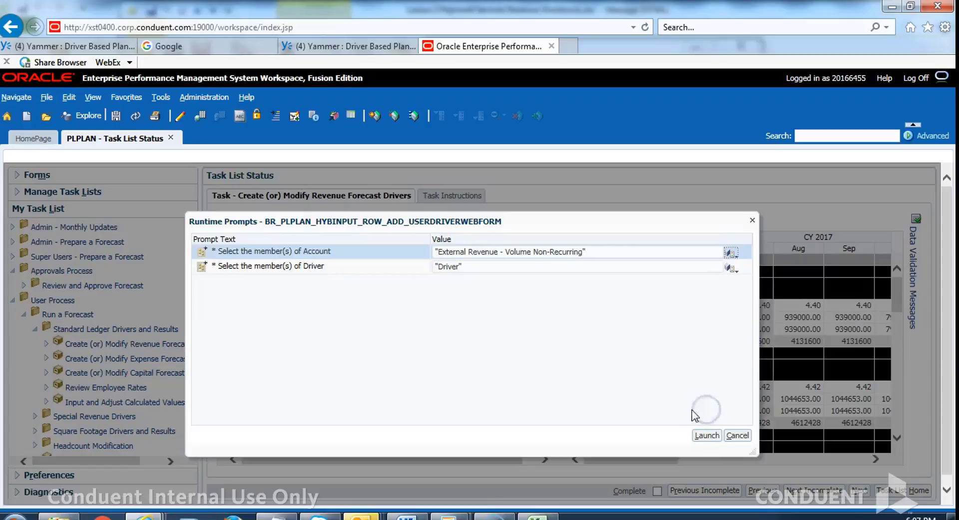
- Choose Driver001 under TotalStandardDrivers as the rowset's Driver member and launch the rule to add the rowset
click(731, 268)
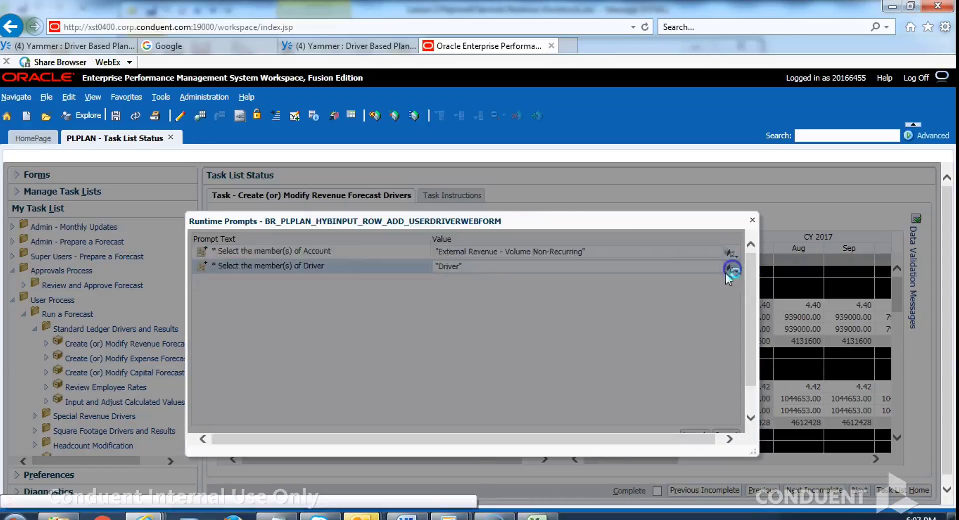
click(214, 339)
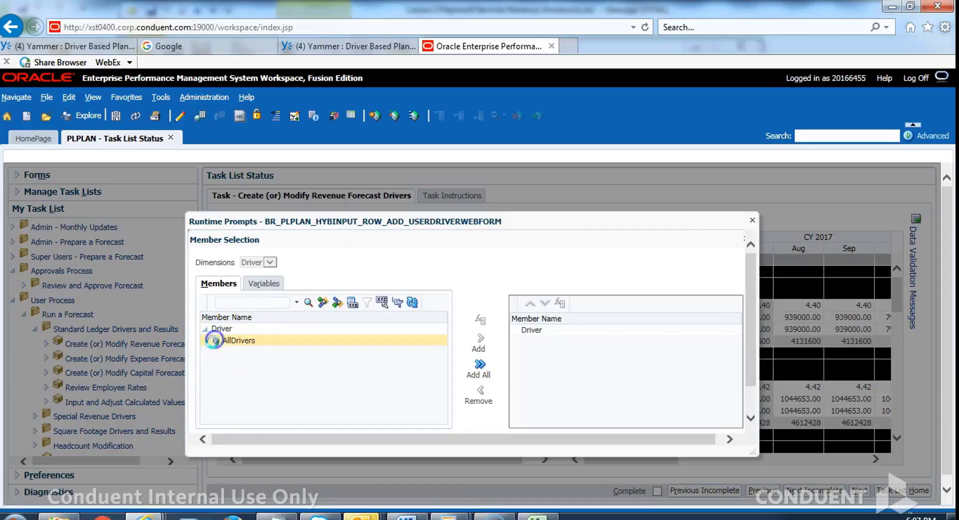
click(227, 351)
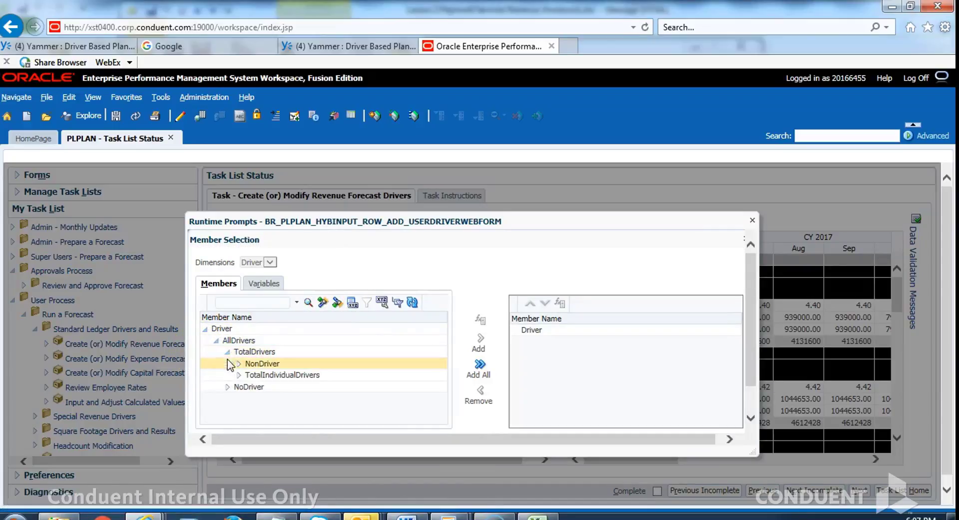
click(238, 375)
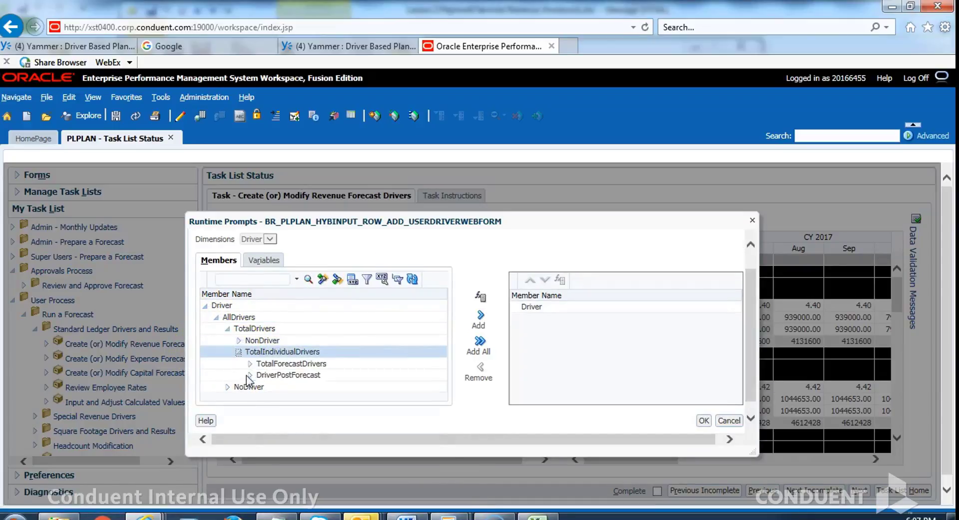
click(250, 351)
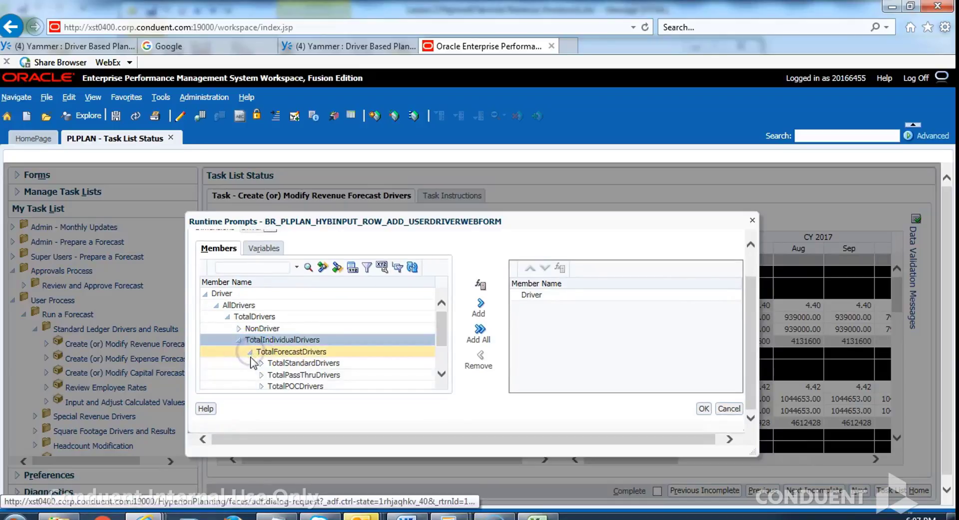
click(260, 364)
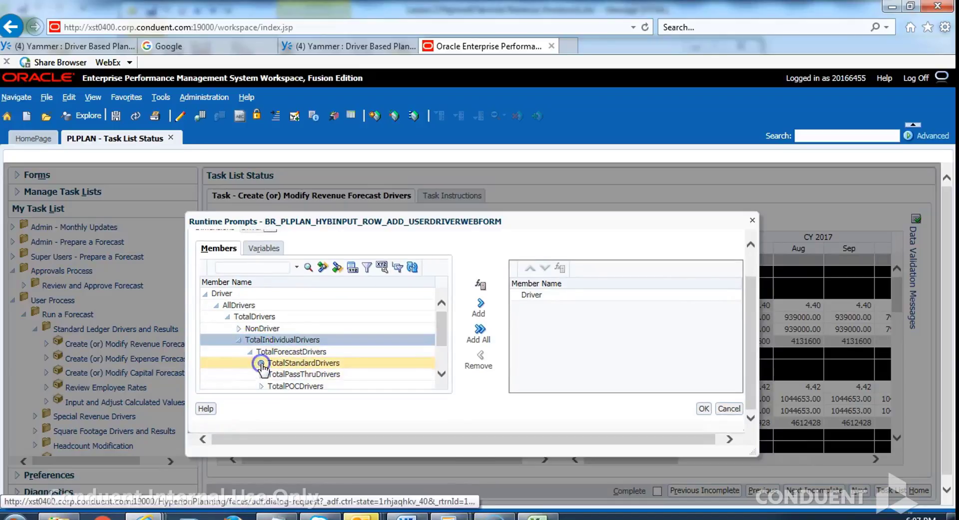
click(288, 375)
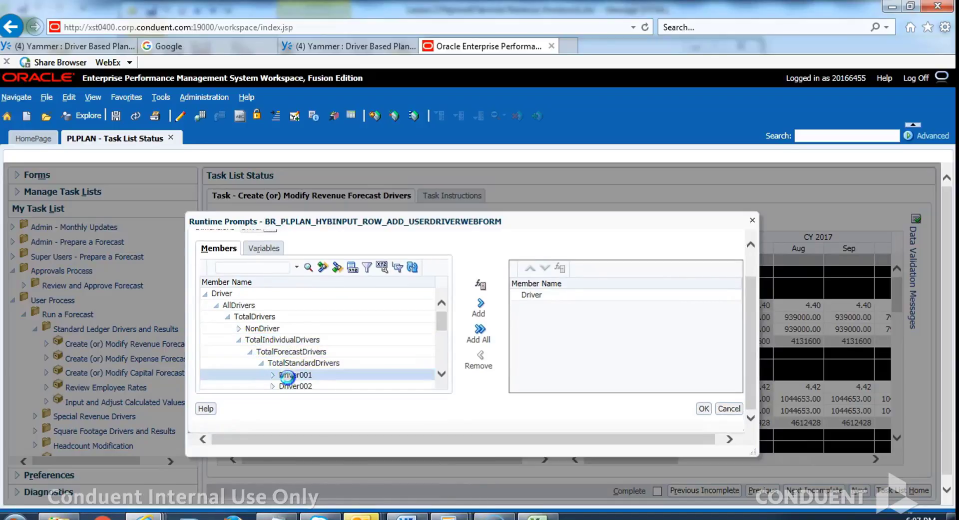
click(480, 303)
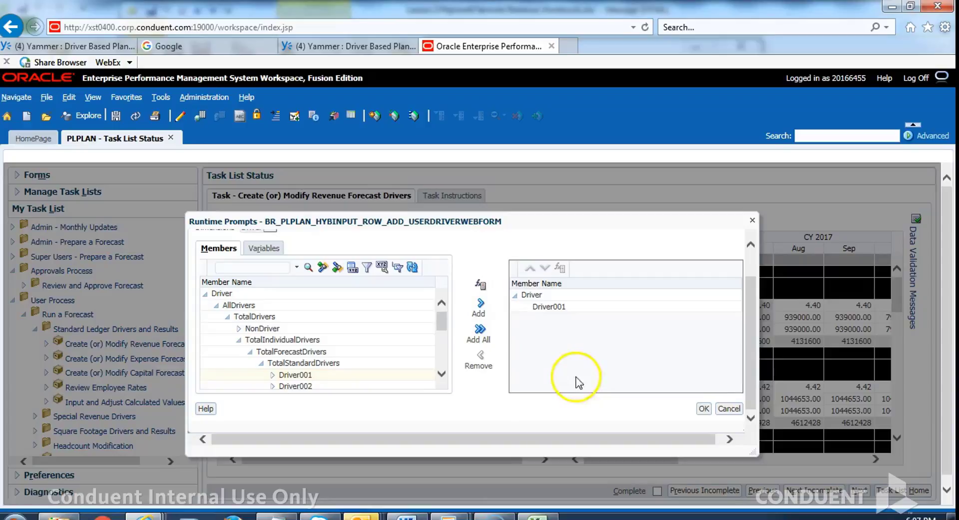
click(704, 408)
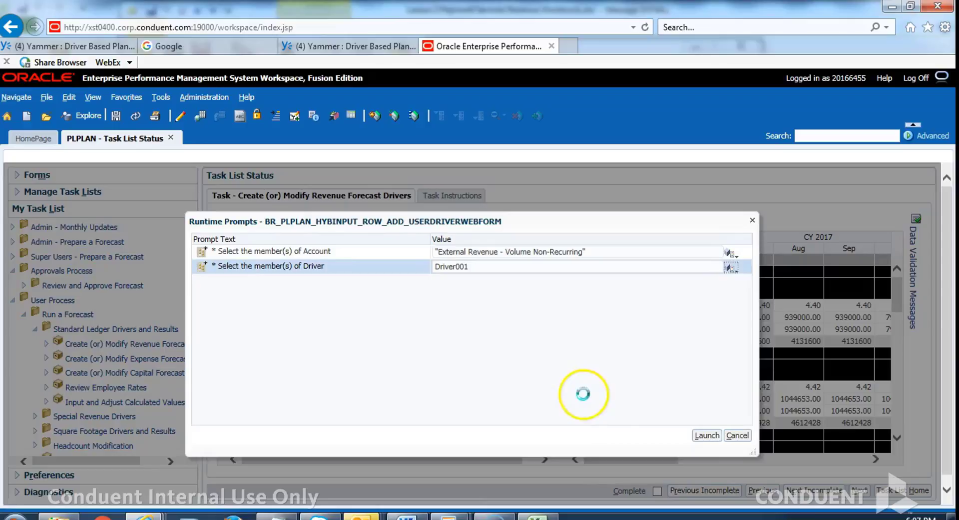
click(706, 435)
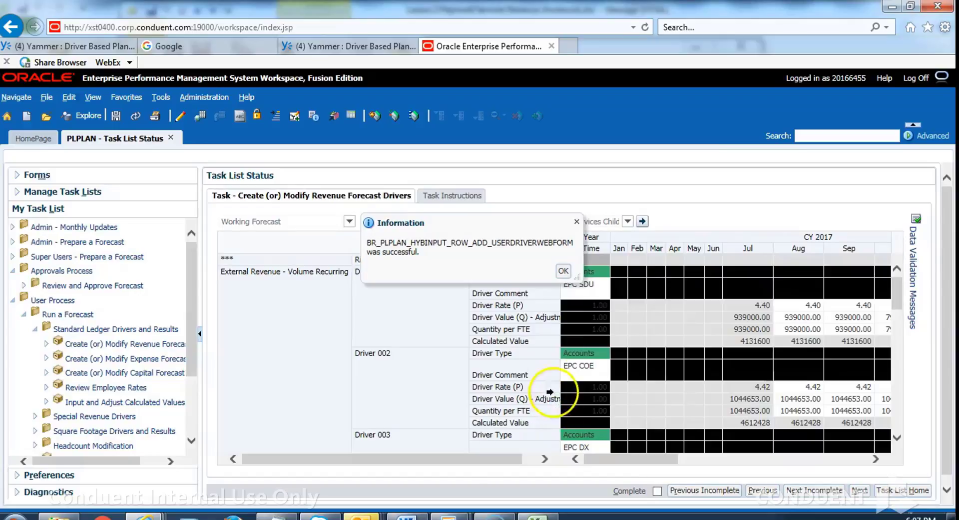
click(563, 270)
- Set the Driver Type of Driver 001 under External Revenue - Volume Non-Recurring to Payments
drag(894, 289, 897, 410)
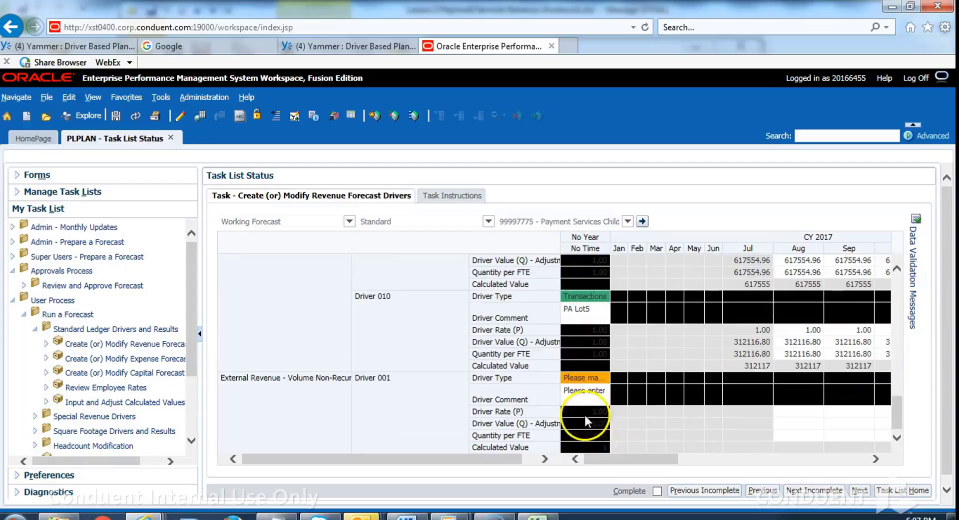
click(589, 378)
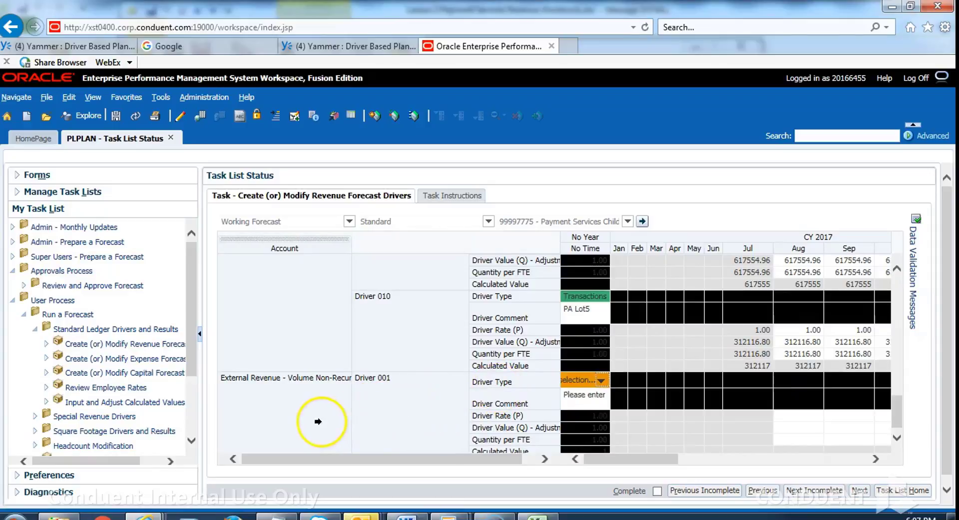
click(601, 381)
click(640, 209)
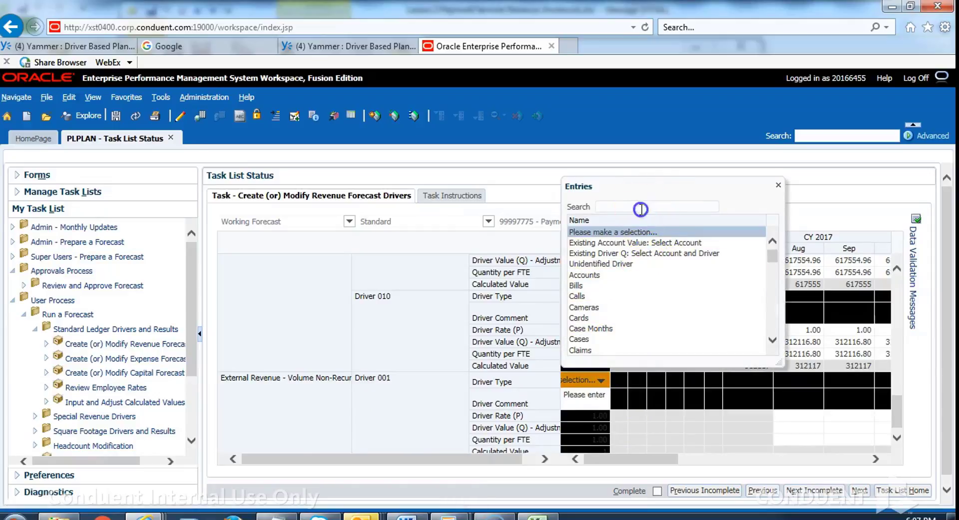
click(770, 259)
drag(770, 259, 771, 290)
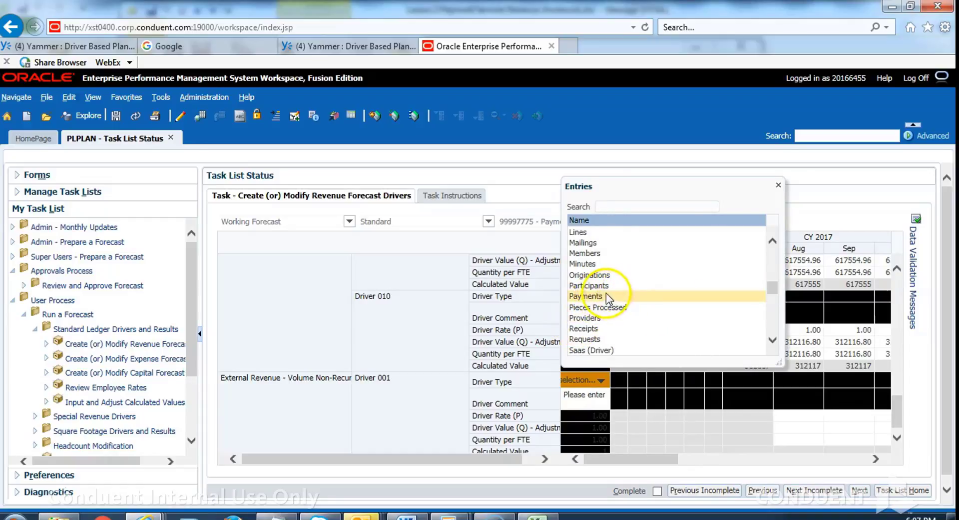
click(604, 296)
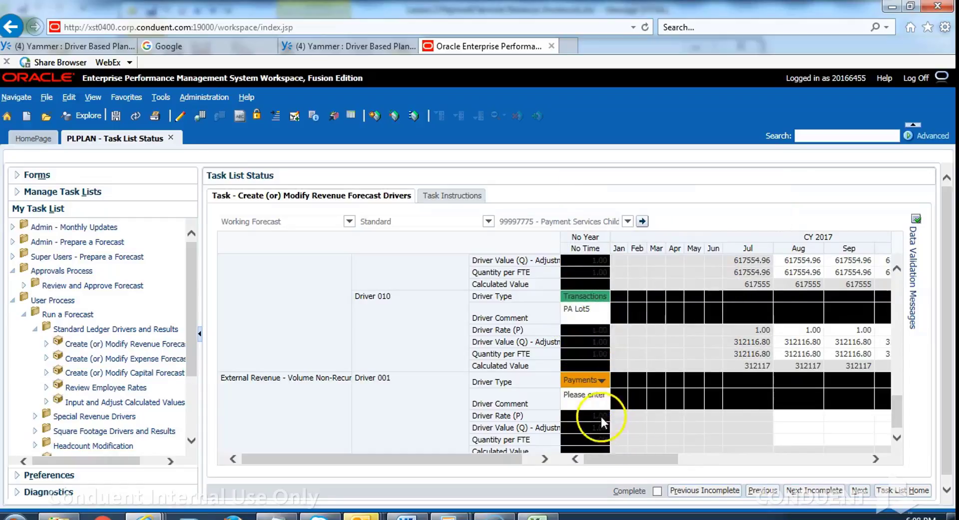
- Enter "Test" as the Driver Comment of the Non-Recurring Driver 001 rowset and save the form data
click(591, 398)
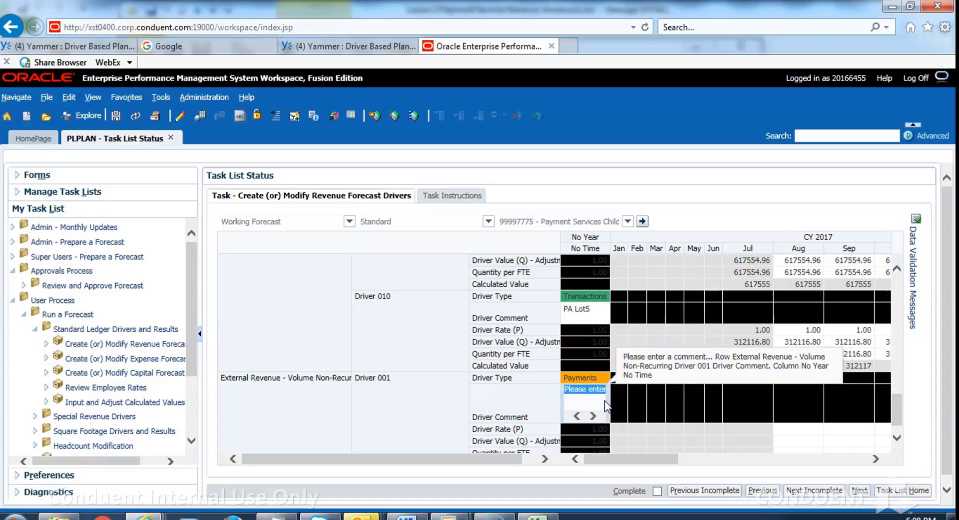
text(Test)
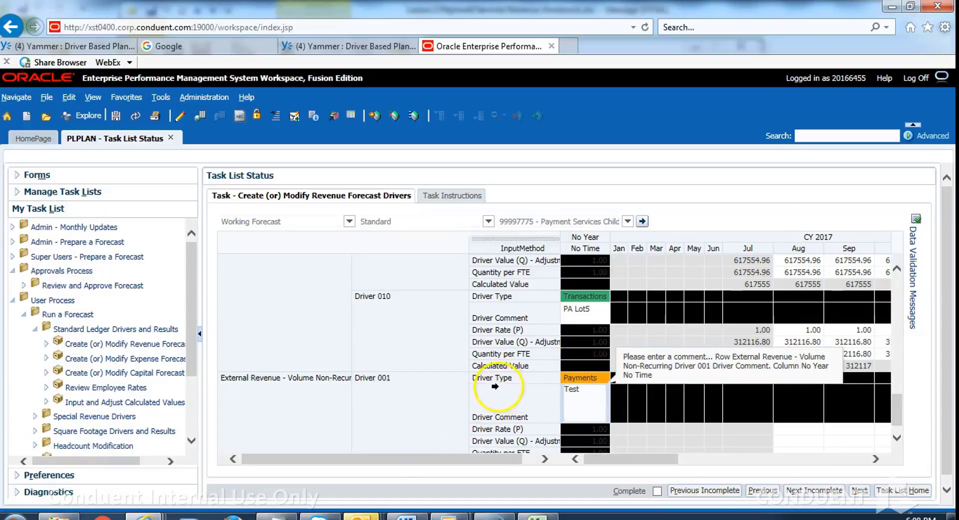
click(428, 325)
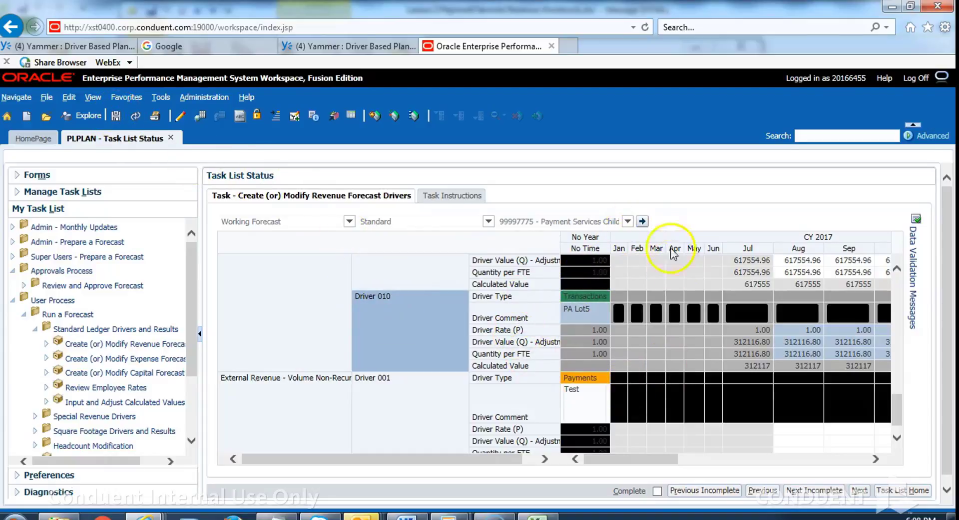
click(642, 222)
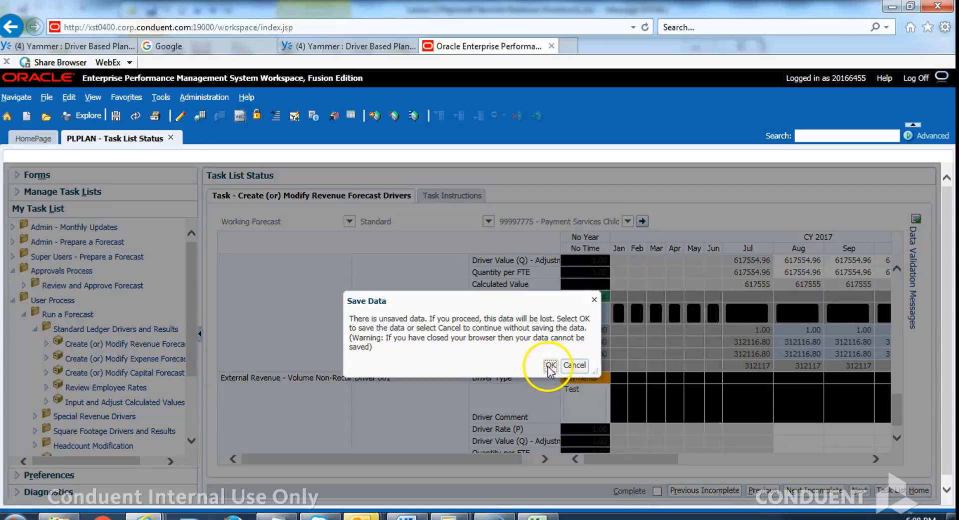
click(550, 366)
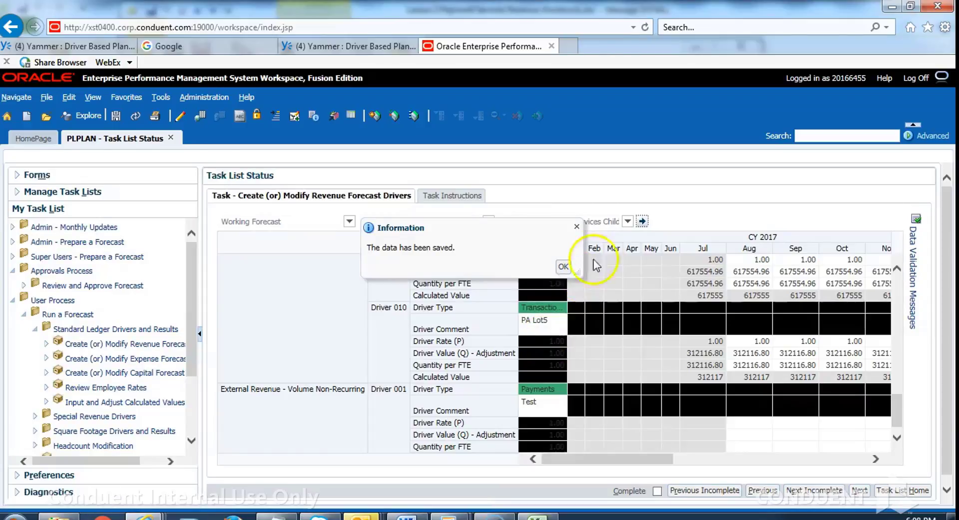
click(562, 265)
- Select the August CY 2017 Driver Rate (P) cell of Driver 001 under External Revenue - Volume Non-Recurring
click(556, 391)
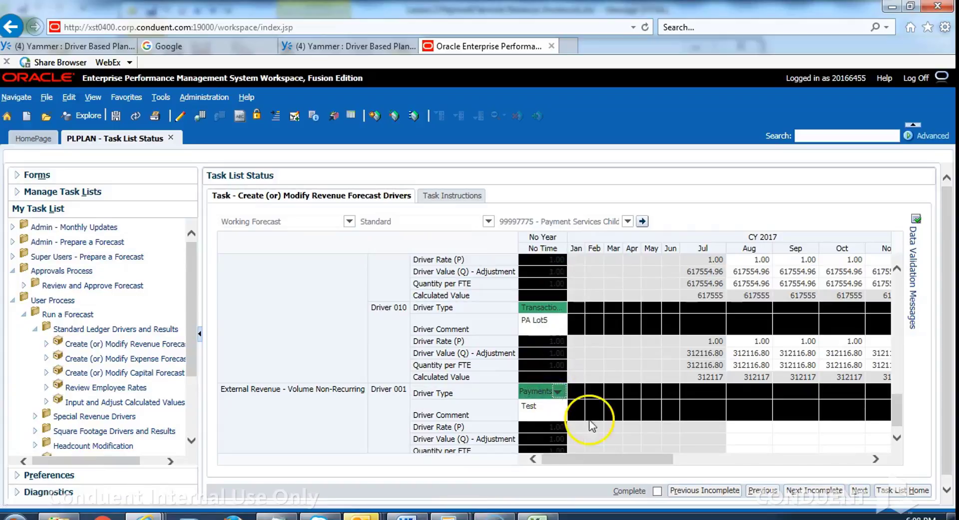
scroll(591, 425, down, 1)
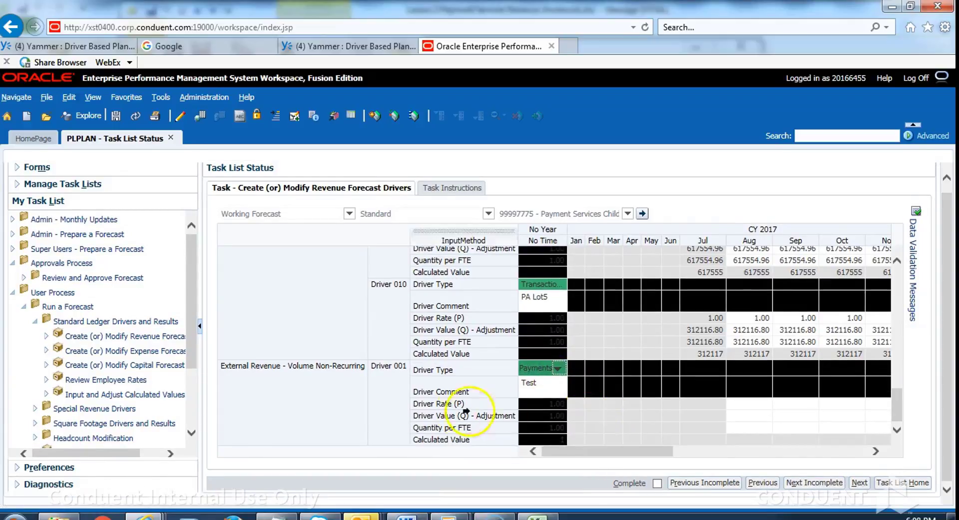
click(745, 404)
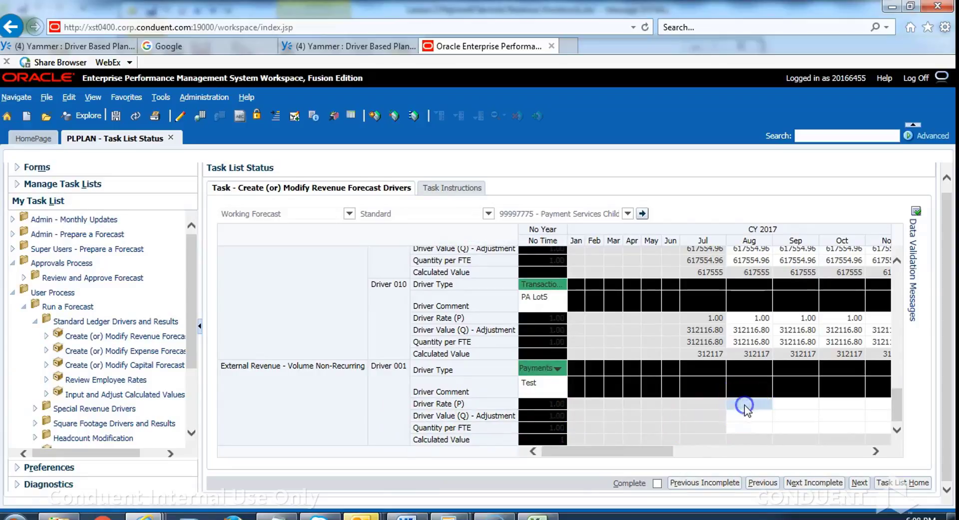